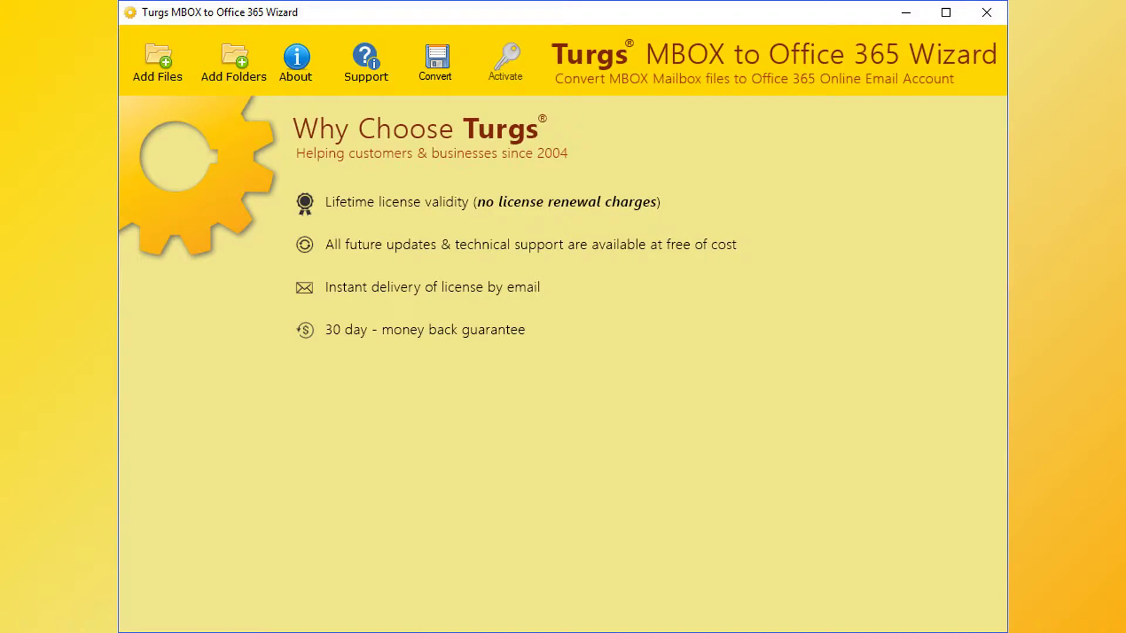
Add Important.mbox and Inbox.mbox from F:\MBOX Files using Add Files
{"action": "left_click", "coordinate": [401, 407]}
{"action": "left_click", "coordinate": [160, 61]}
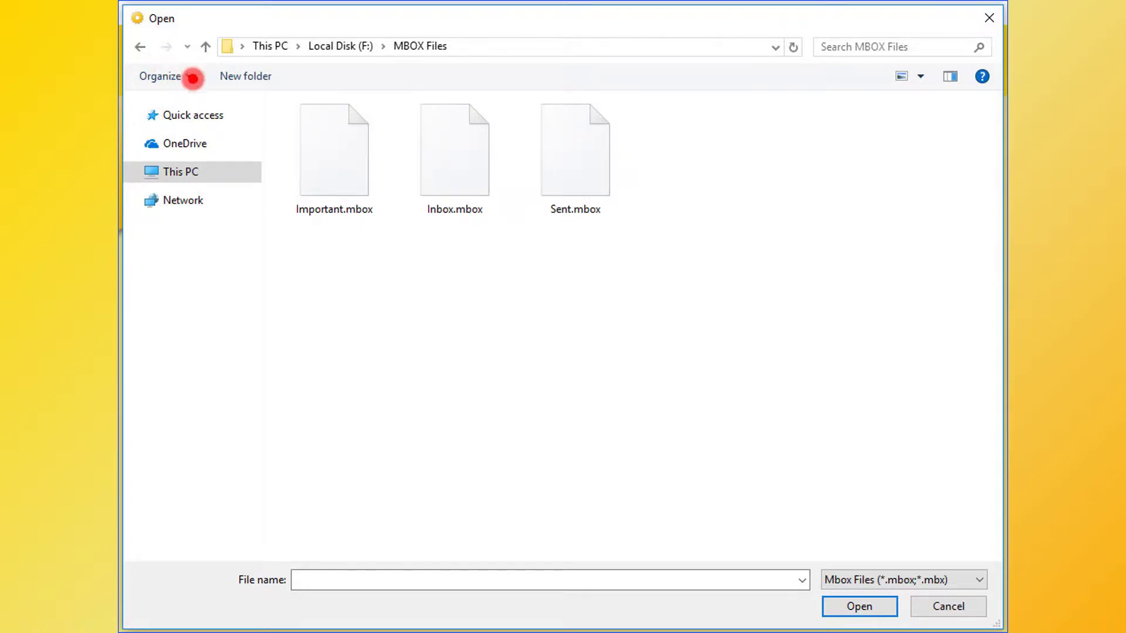
{"action": "left_click", "coordinate": [332, 153]}
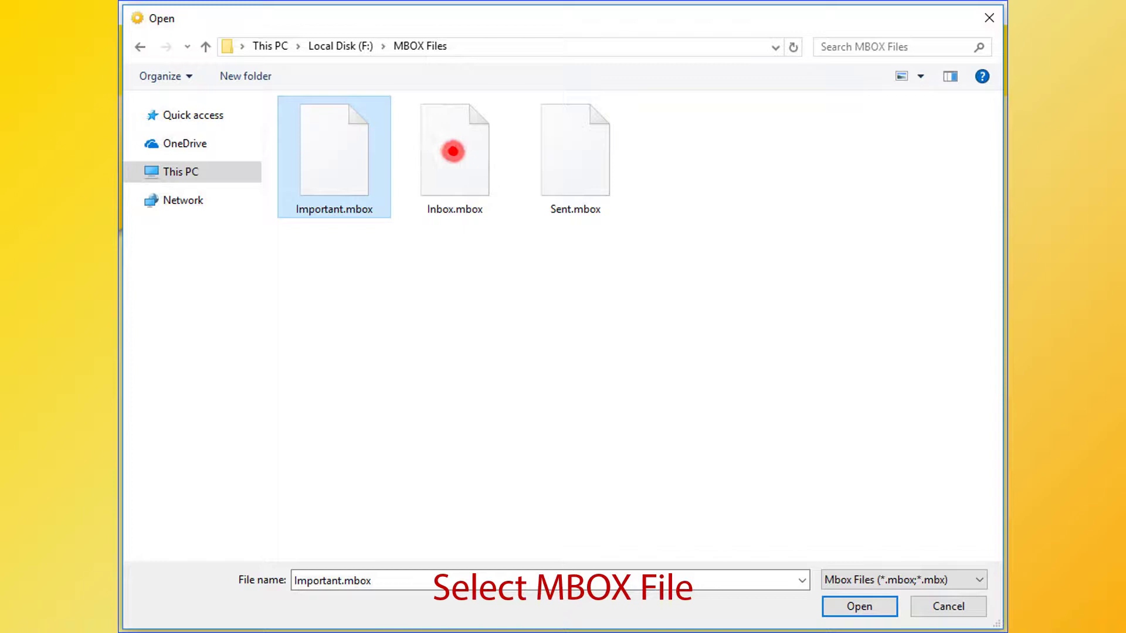
{"action": "left_click", "coordinate": [453, 152], "text": "ctrl"}
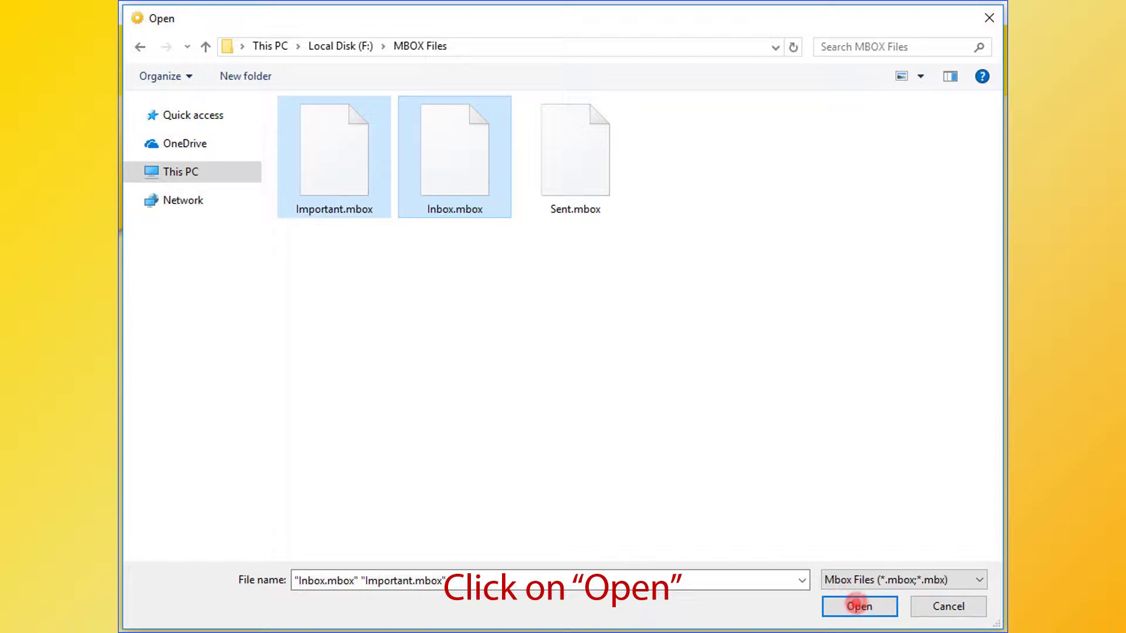
{"action": "left_click", "coordinate": [859, 606]}
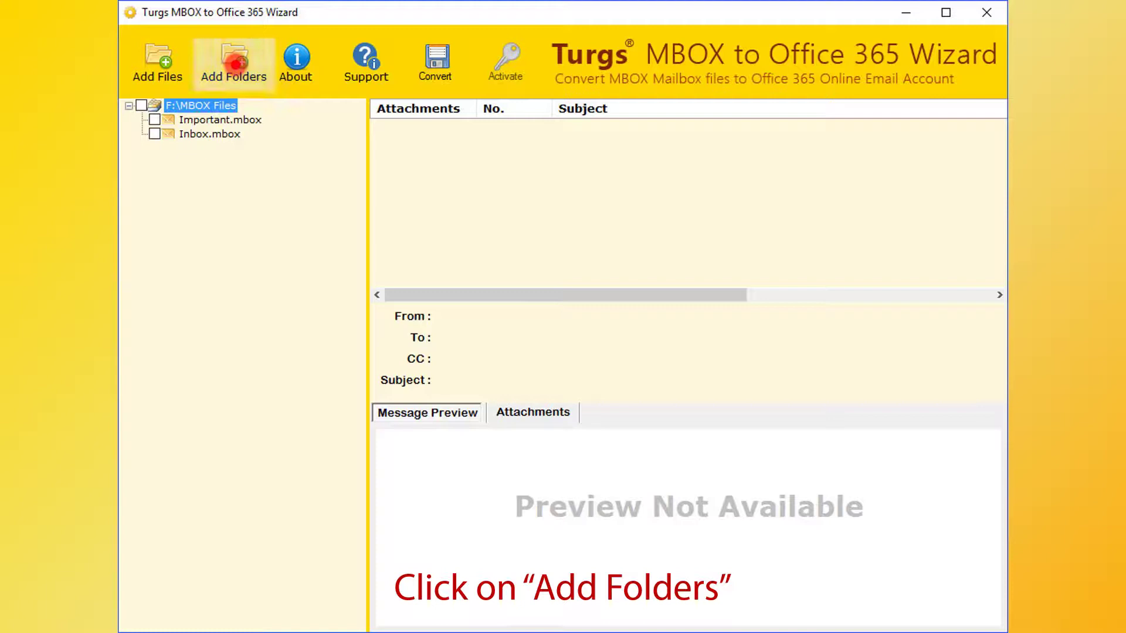
Add the whole F:\MBOX Files folder through Add Folders so Sent.mbox is listed too
{"action": "left_click", "coordinate": [236, 62]}
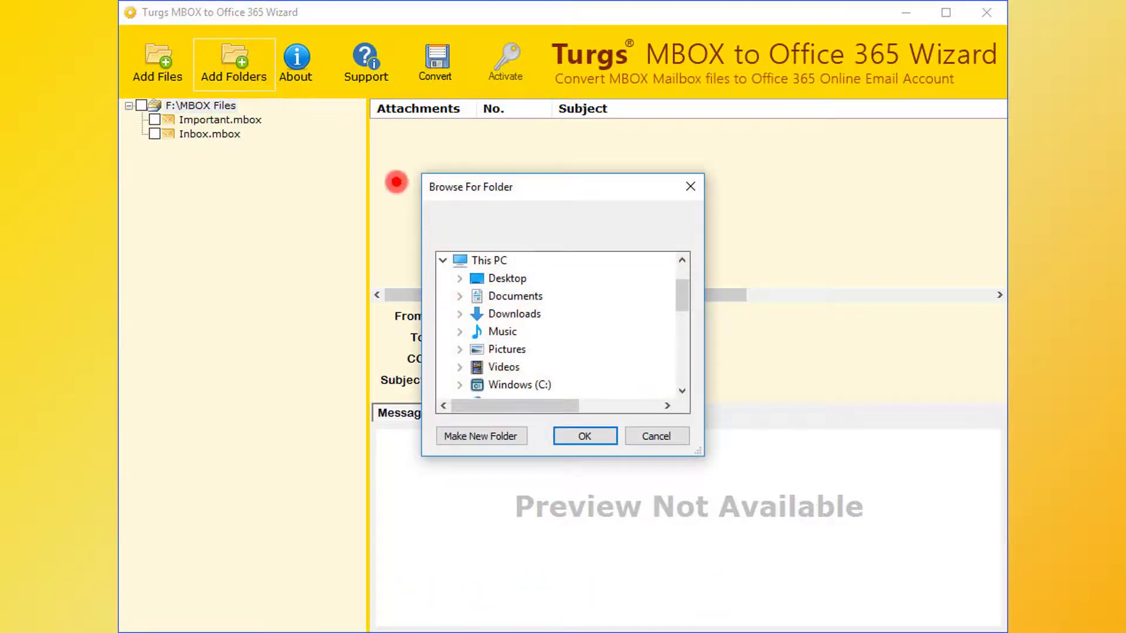
{"action": "left_click", "coordinate": [681, 389]}
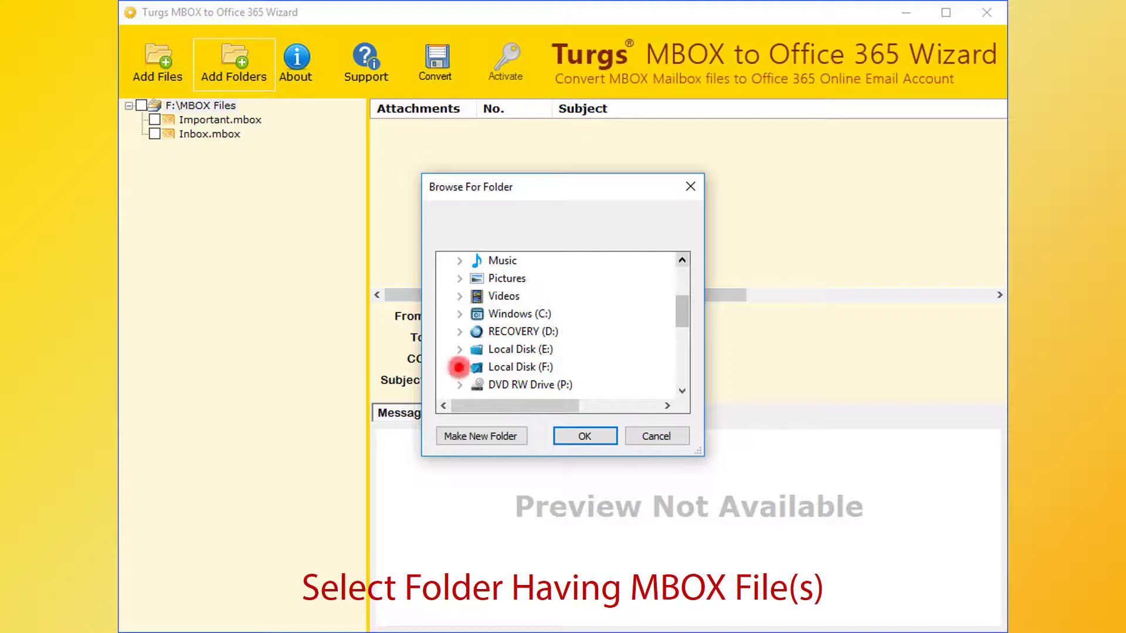
{"action": "left_click", "coordinate": [460, 367]}
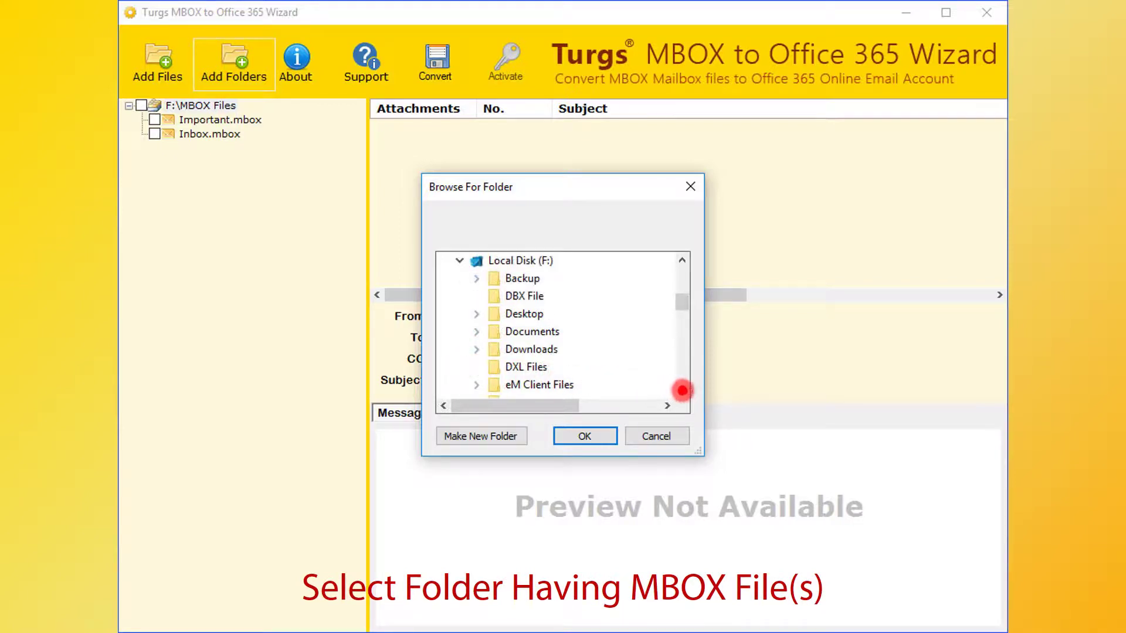
{"action": "left_click", "coordinate": [682, 391]}
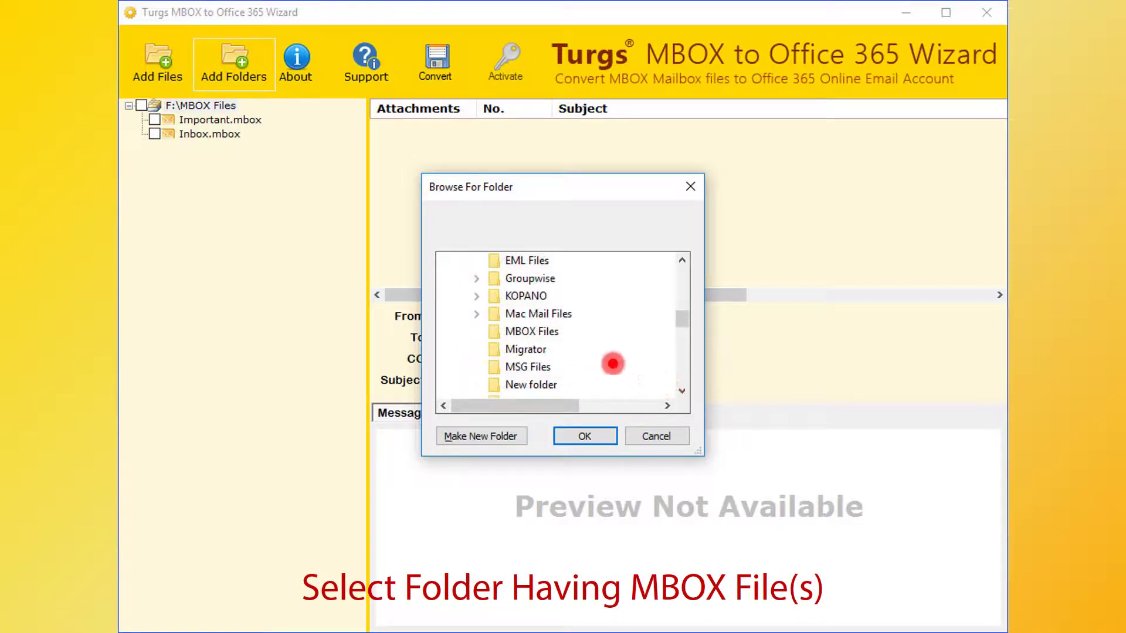
{"action": "left_click", "coordinate": [527, 332]}
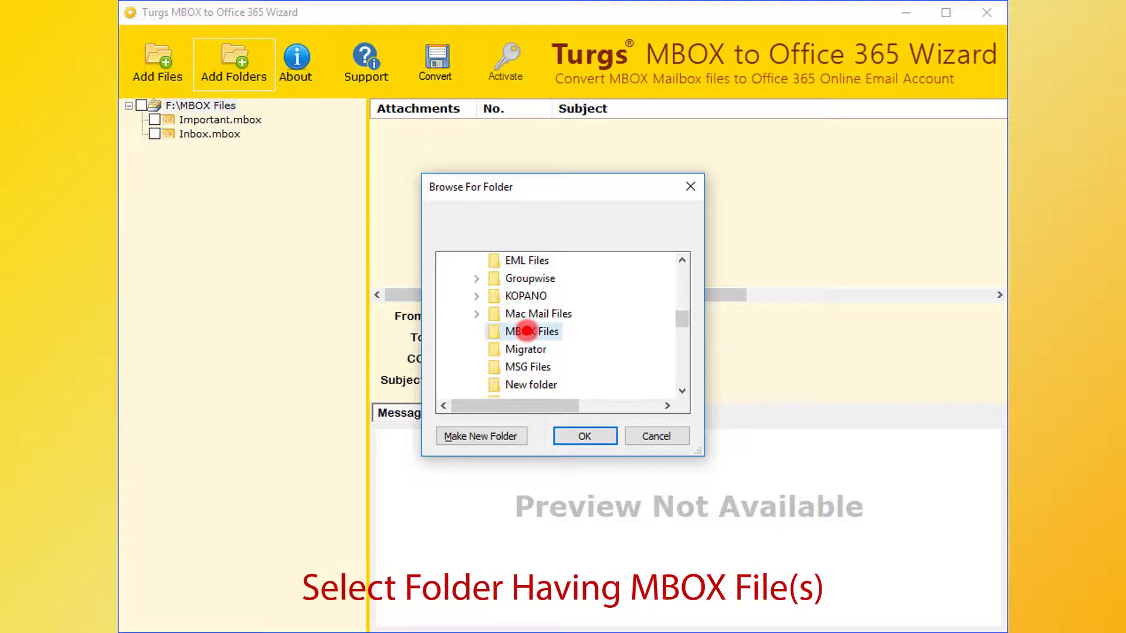
{"action": "left_click", "coordinate": [584, 436]}
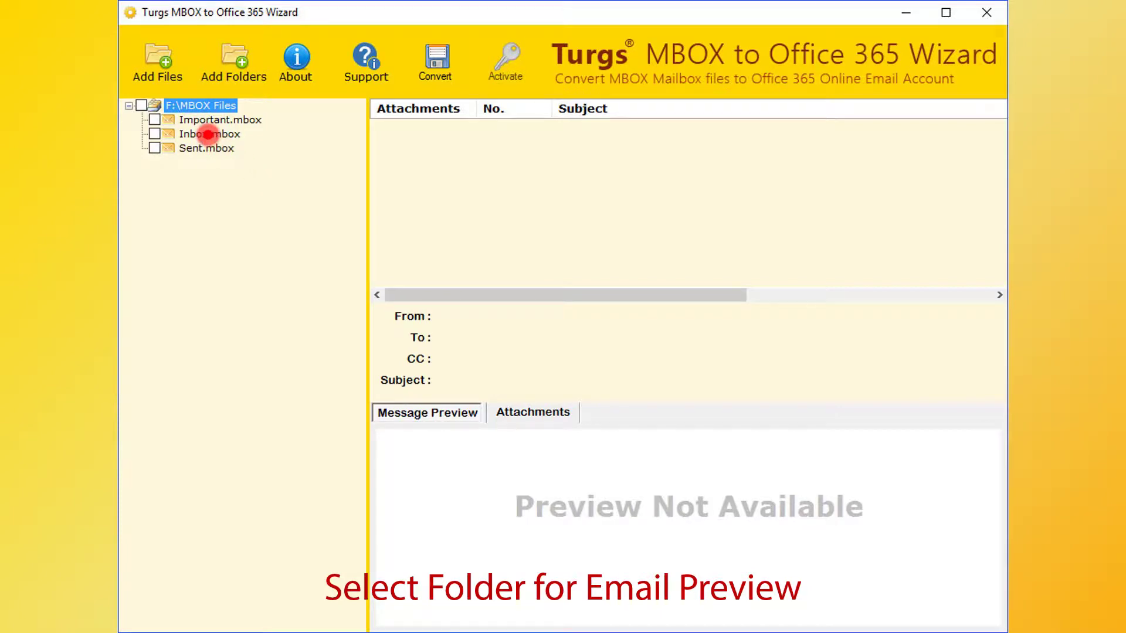
Select Inbox.mbox in the tree to list its 1763 messages
{"action": "left_click", "coordinate": [208, 134]}
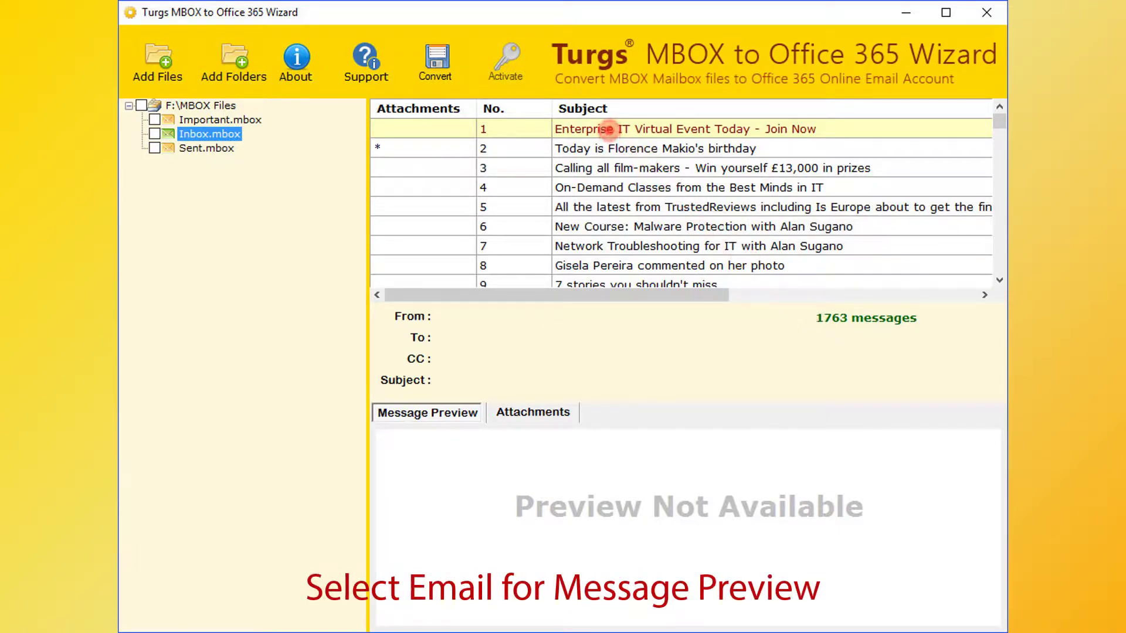
Preview the Enterprise IT Virtual Event email and verify its Attachments view is empty
{"action": "left_click", "coordinate": [608, 129]}
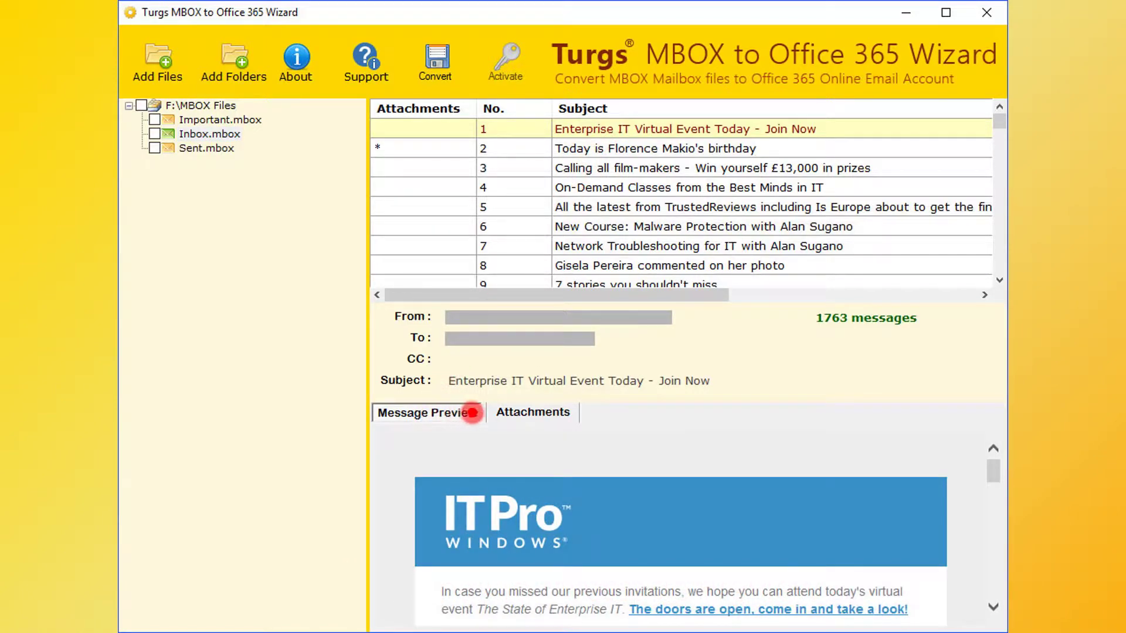
{"action": "left_click", "coordinate": [537, 411]}
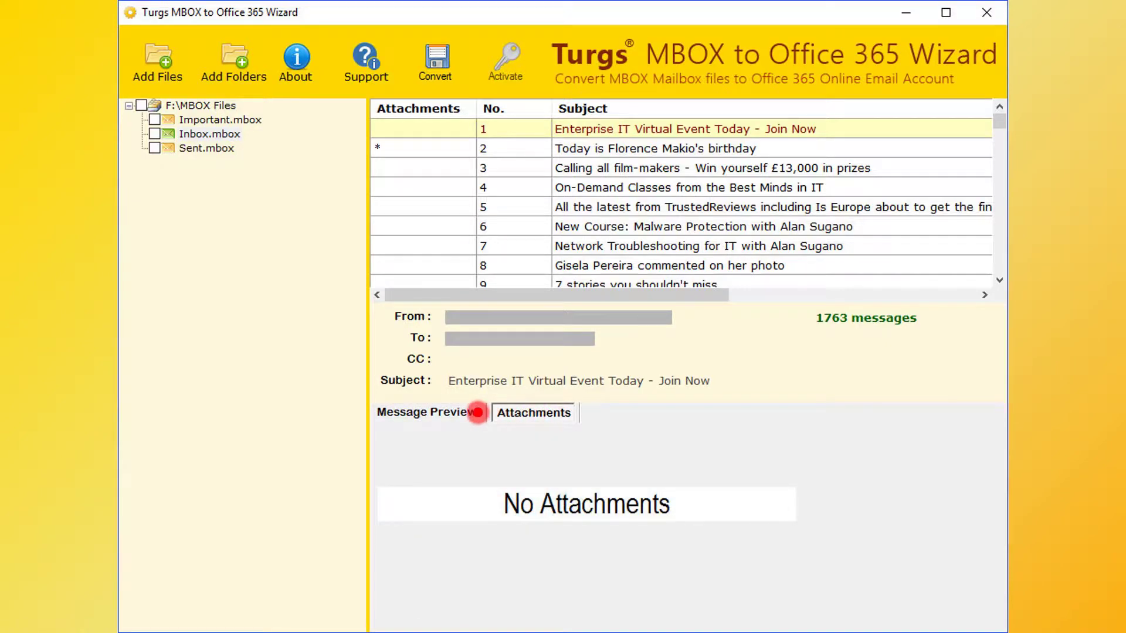
{"action": "left_click", "coordinate": [436, 413]}
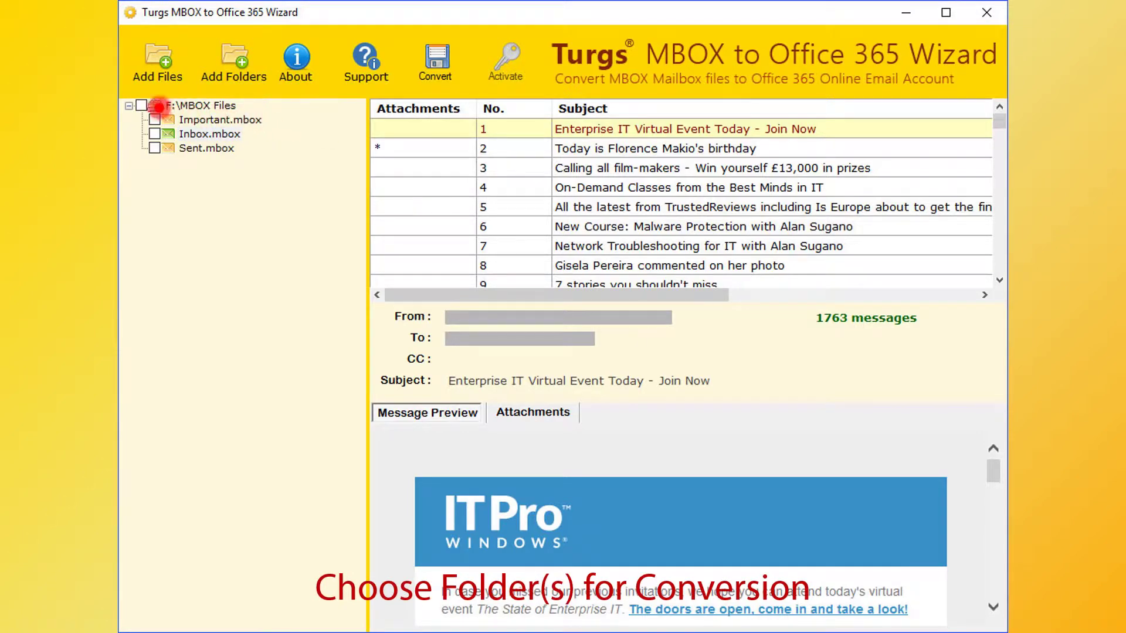
Tick the F:\MBOX Files parent checkbox and open Saving Options with Convert
{"action": "left_click", "coordinate": [142, 106]}
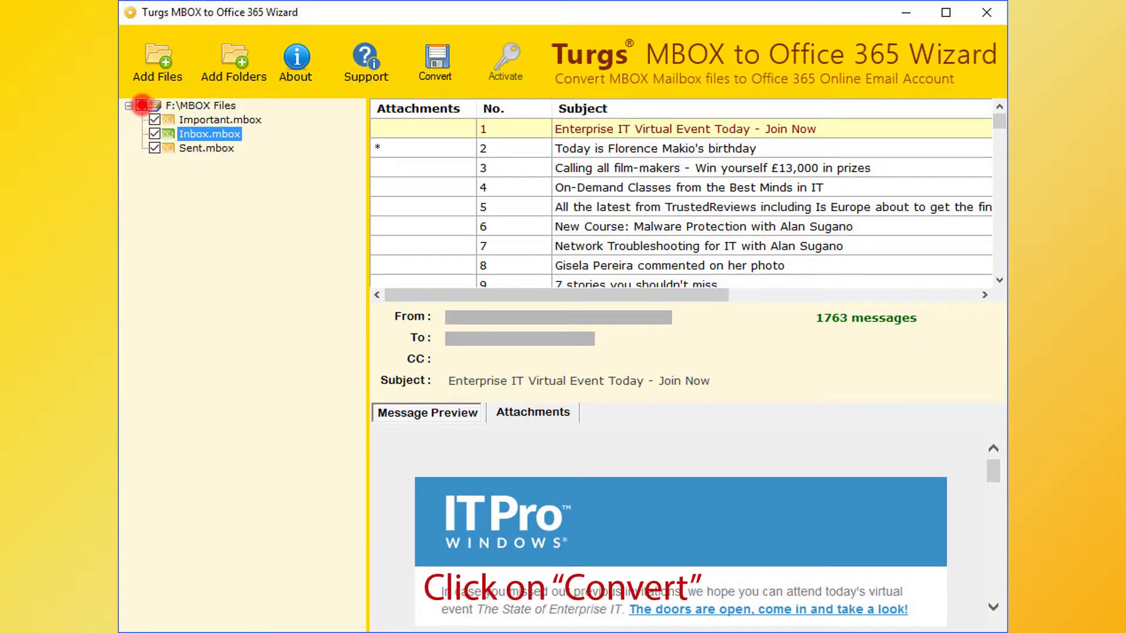
{"action": "left_click", "coordinate": [437, 58]}
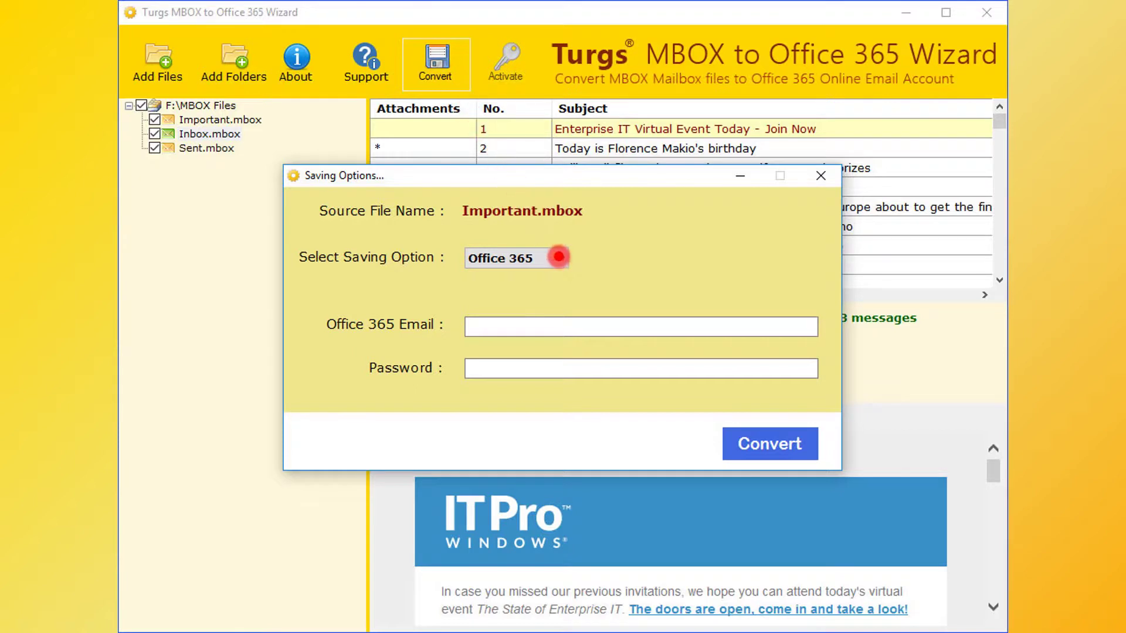
Keep Office 365 selected in the Select Saving Option dropdown
{"action": "left_click", "coordinate": [560, 258]}
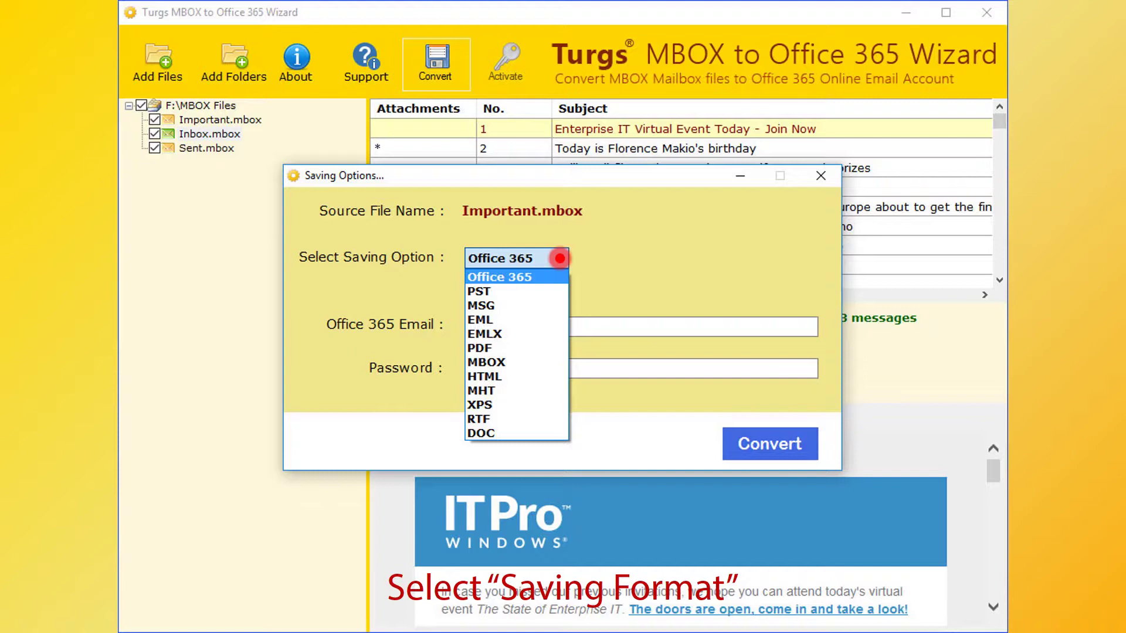
{"action": "left_click", "coordinate": [559, 257]}
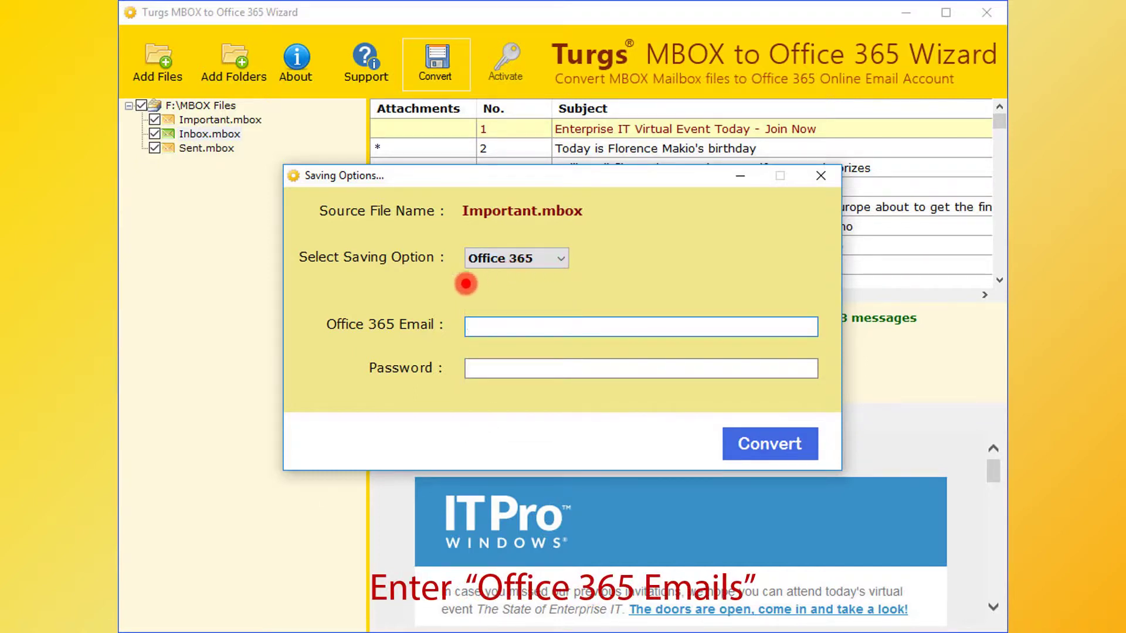
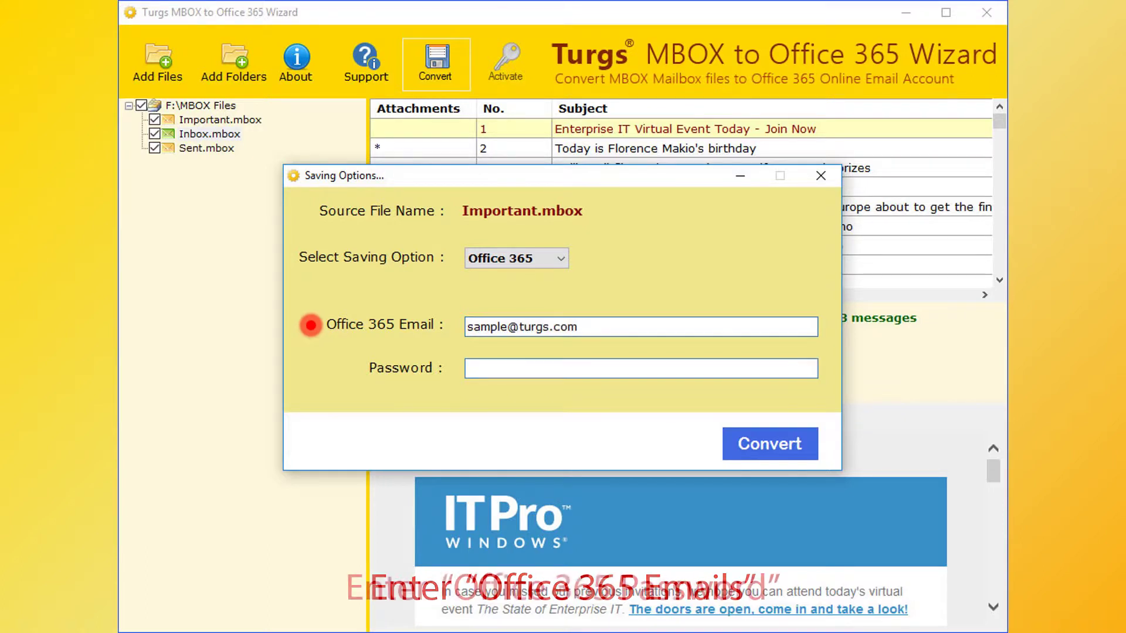
{"action": "type", "text": "••"}
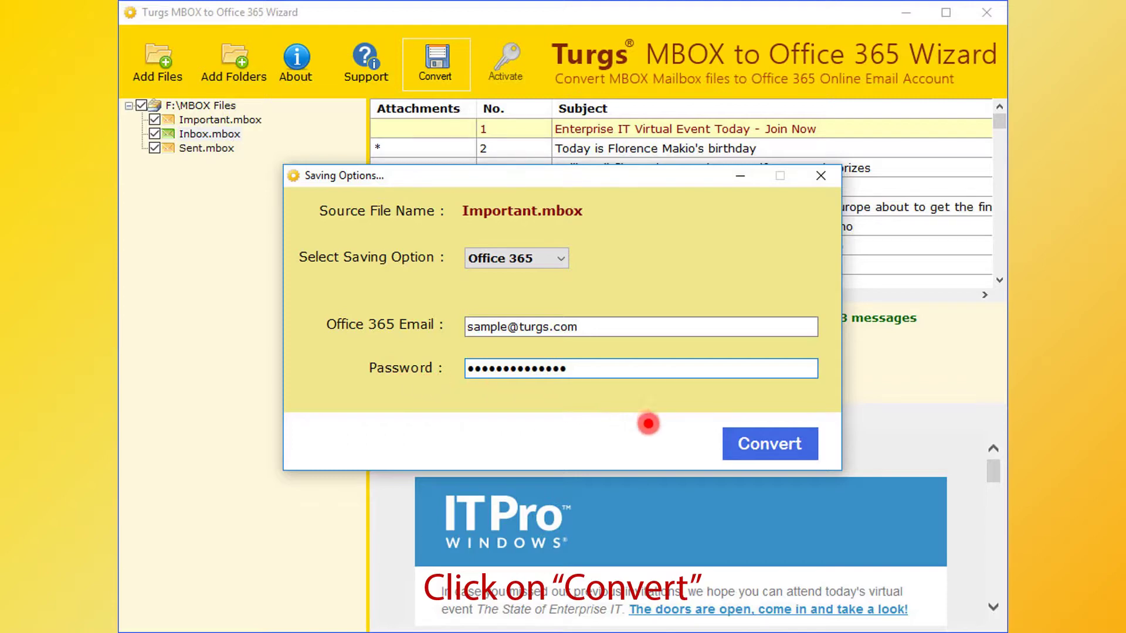
{"action": "left_click", "coordinate": [766, 443]}
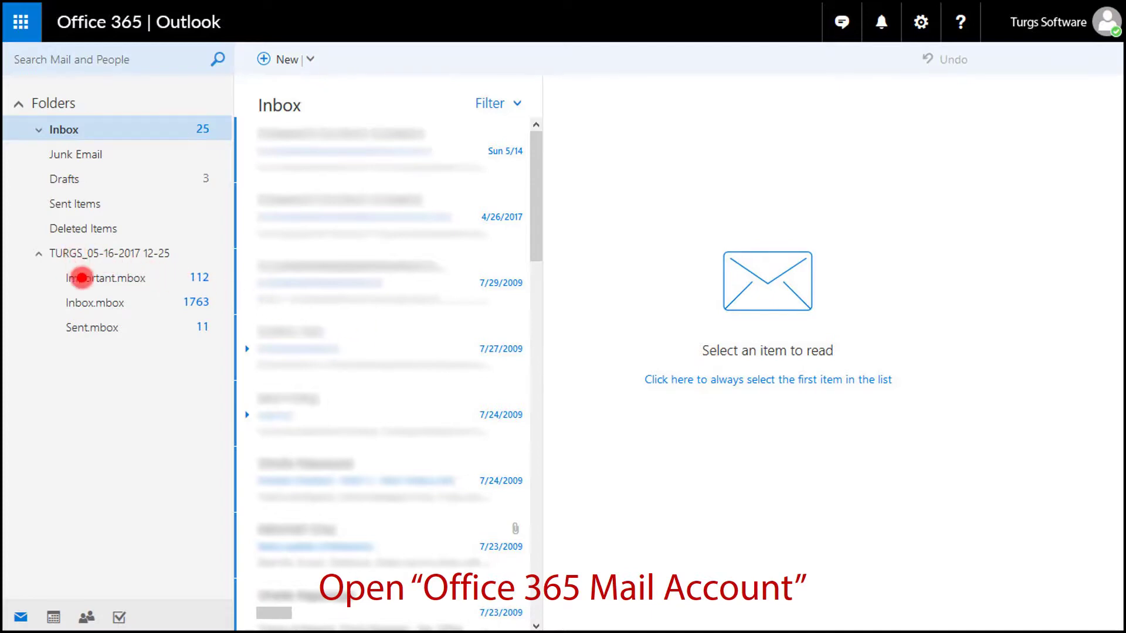
Browse the imported Inbox.mbox messages, then go to View account from the account menu
{"action": "left_click", "coordinate": [90, 303]}
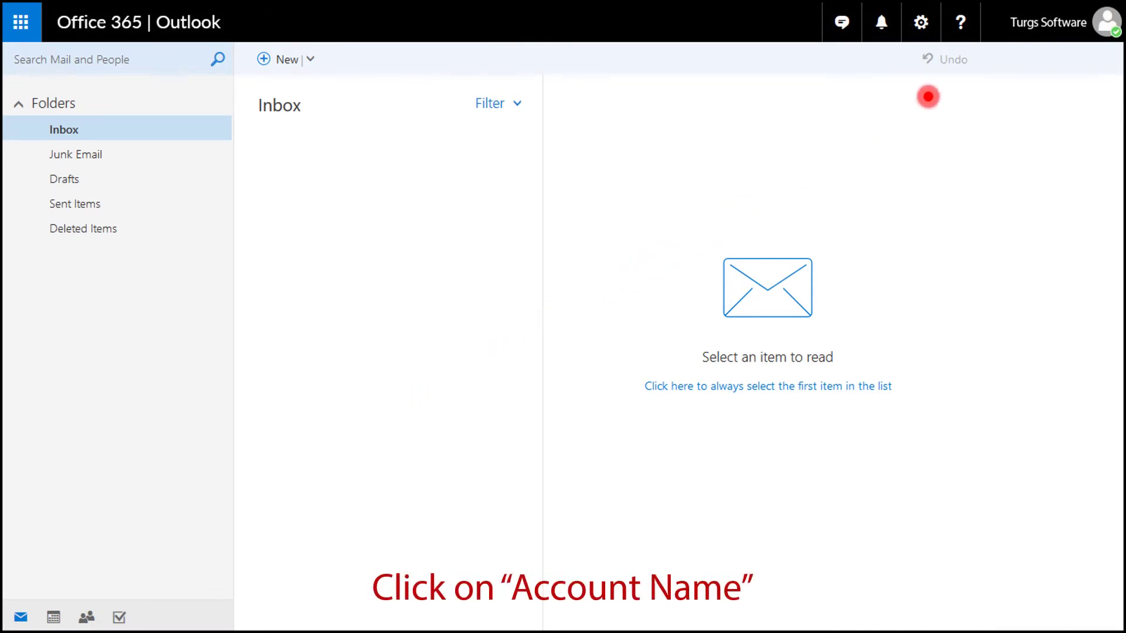
{"action": "left_click", "coordinate": [1047, 24]}
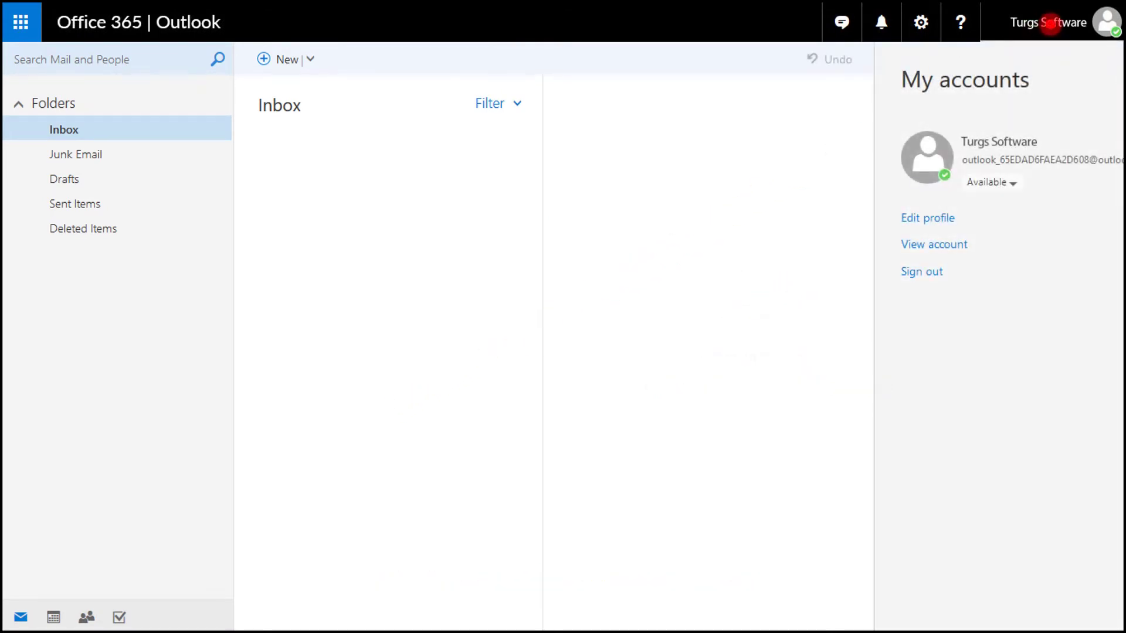
{"action": "left_click", "coordinate": [932, 244]}
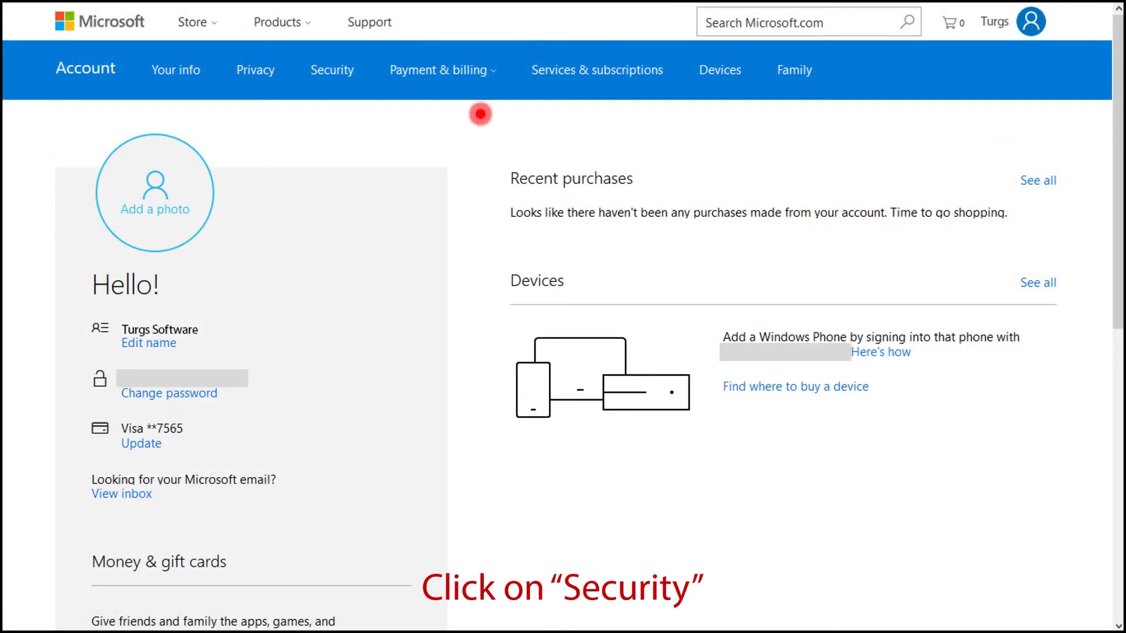
Under Security's more options, re-enter the password and confirm turning off two-step verification
{"action": "left_click", "coordinate": [333, 70]}
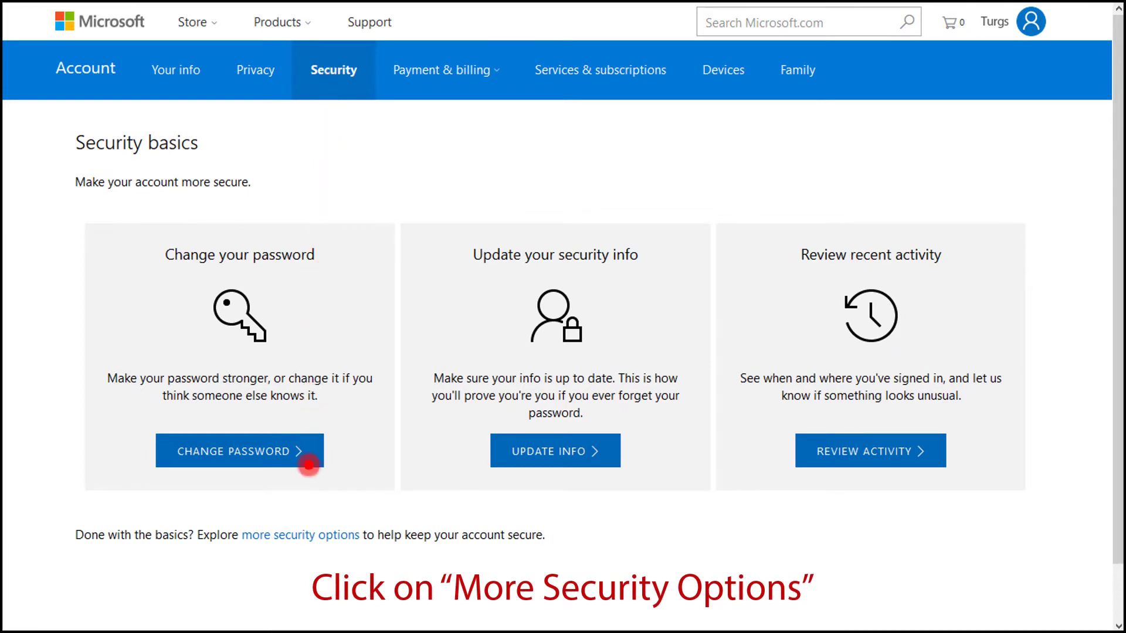
{"action": "left_click", "coordinate": [303, 535]}
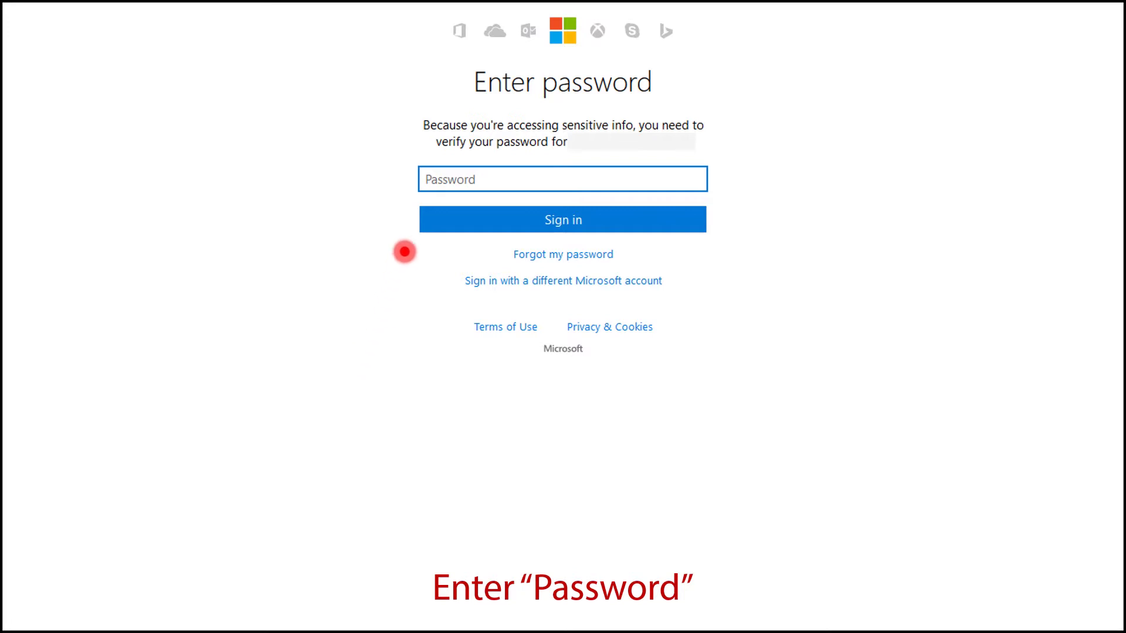
{"action": "type", "text": "••••••••••"}
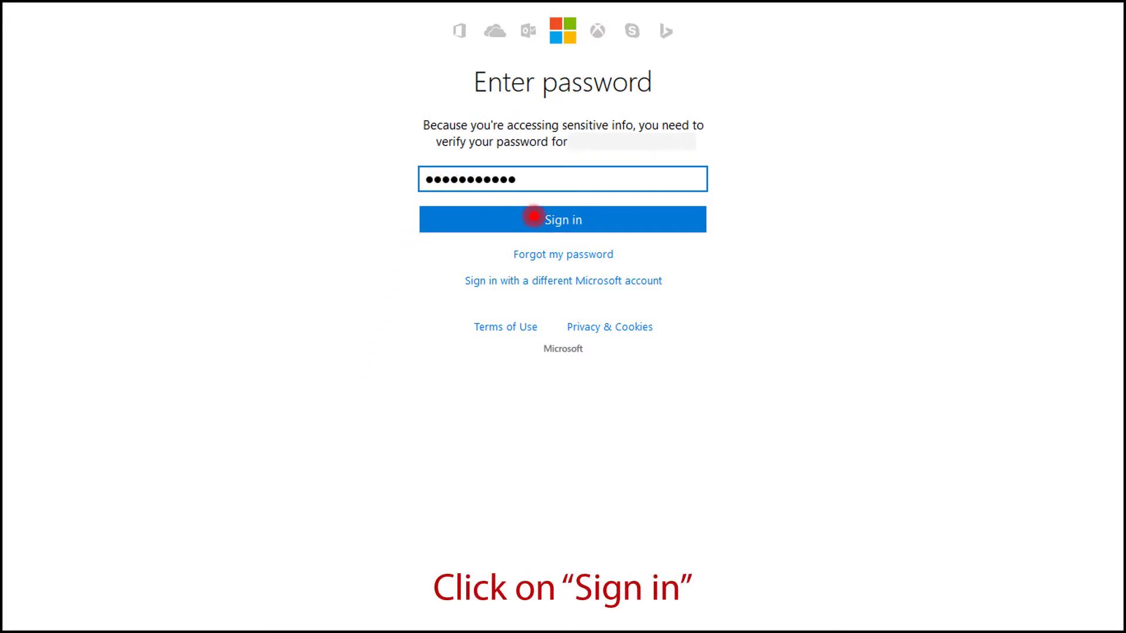
{"action": "left_click", "coordinate": [549, 220]}
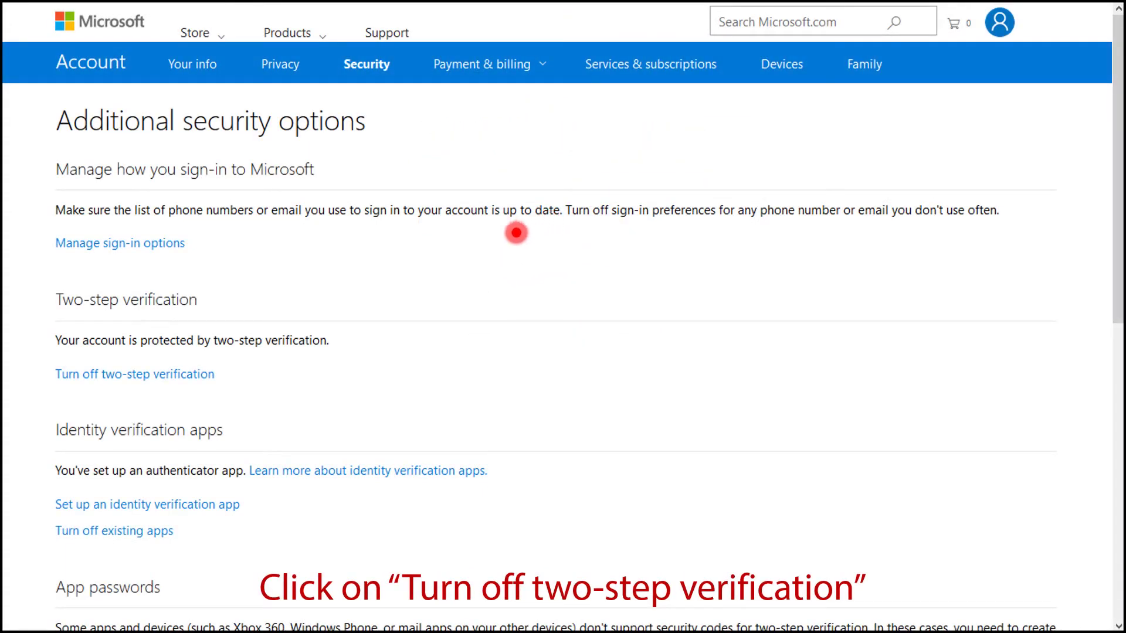
{"action": "left_click", "coordinate": [115, 375]}
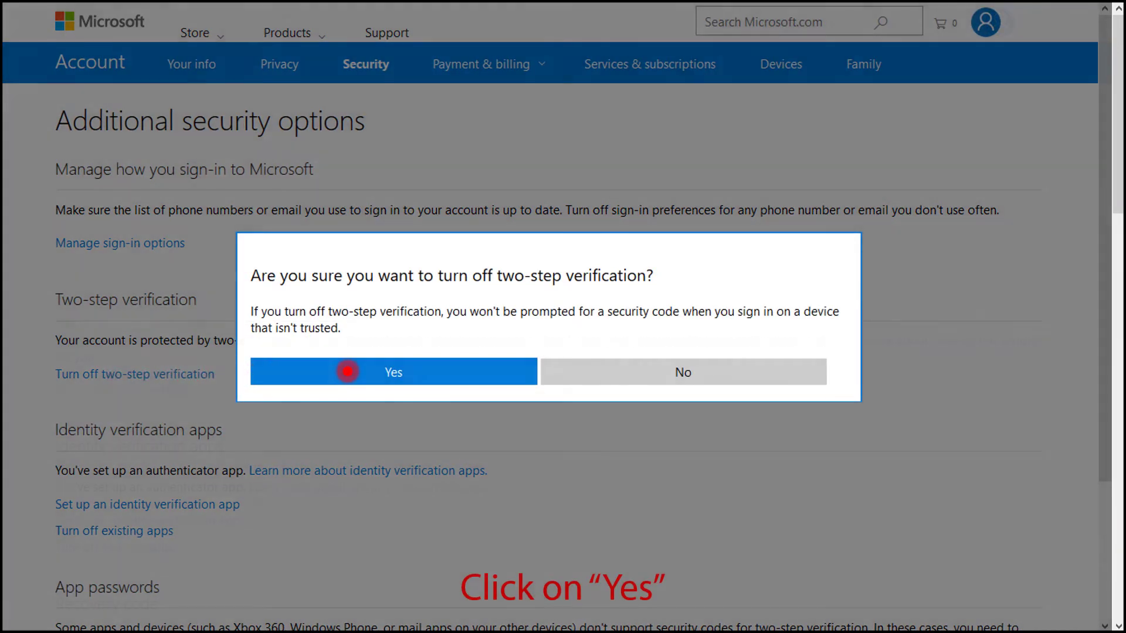
{"action": "left_click", "coordinate": [347, 372]}
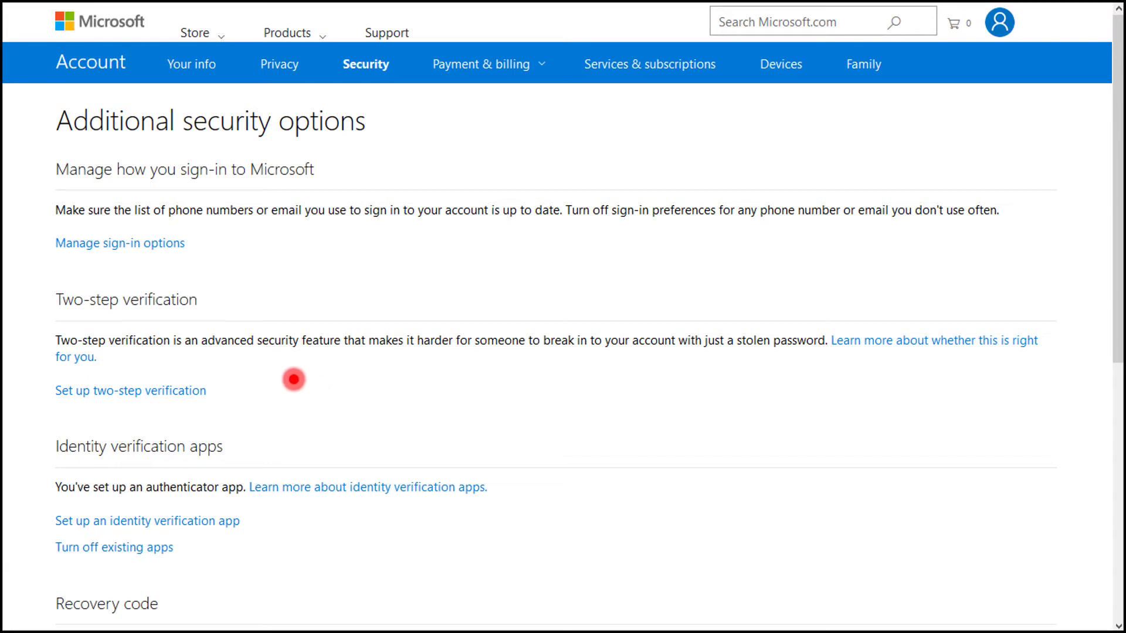